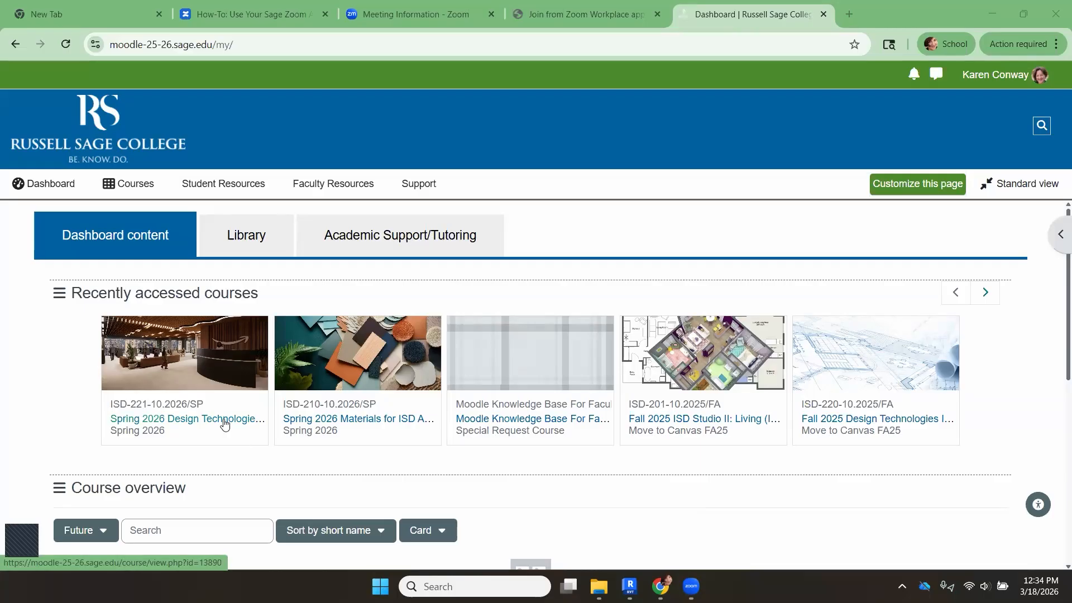
- Open the Spring 2026 Design Technologies course and go to its Final Project - Materials and Families section
left_click(224, 419)
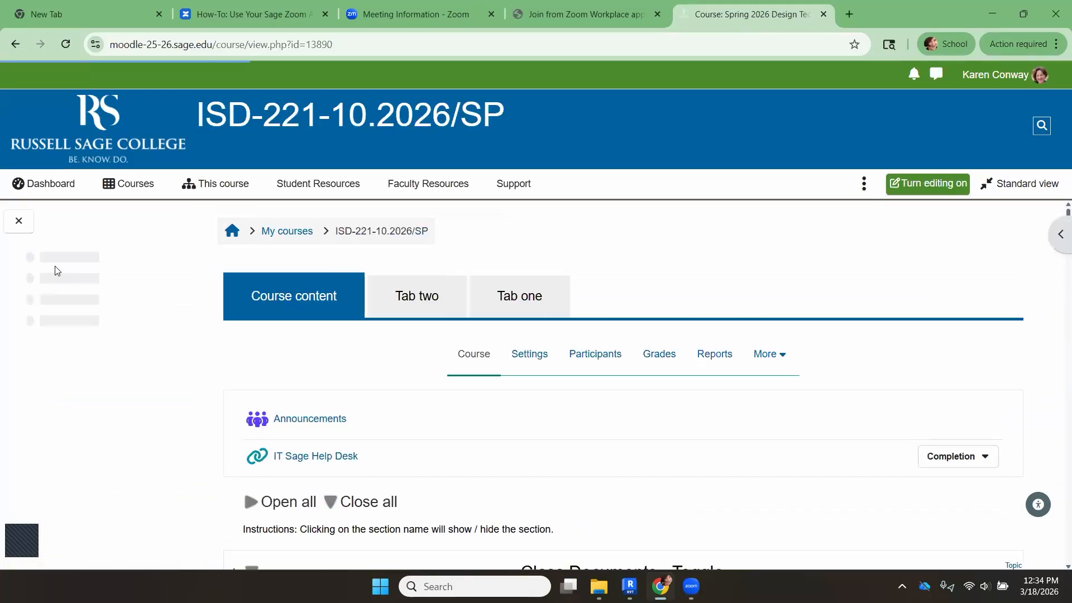
scroll(55, 330, "down", 1)
scroll(55, 330, "up", 1)
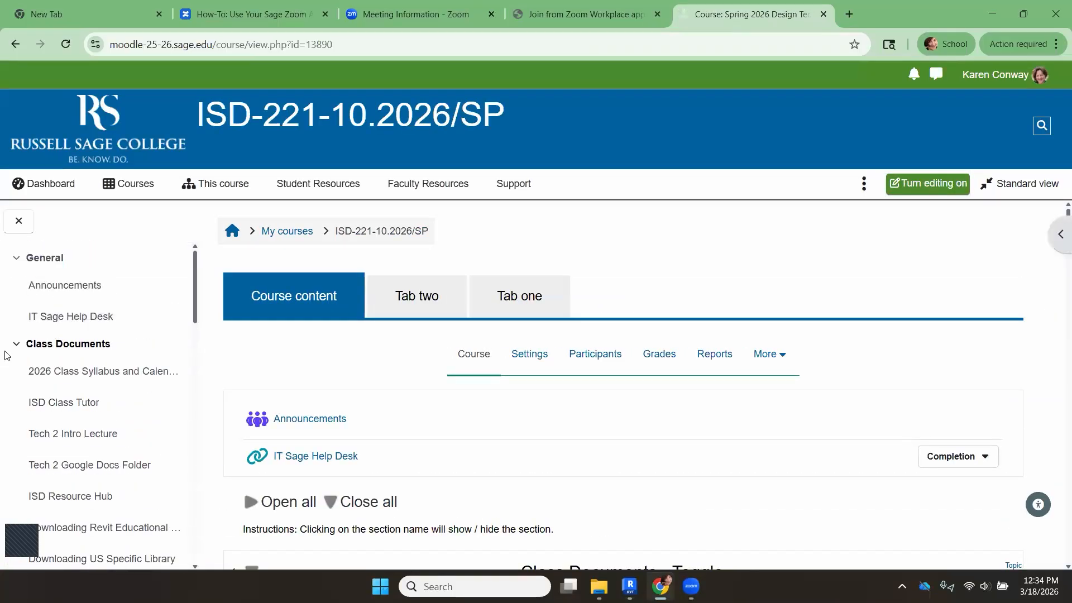
left_click(17, 344)
scroll(96, 402, "down", 3)
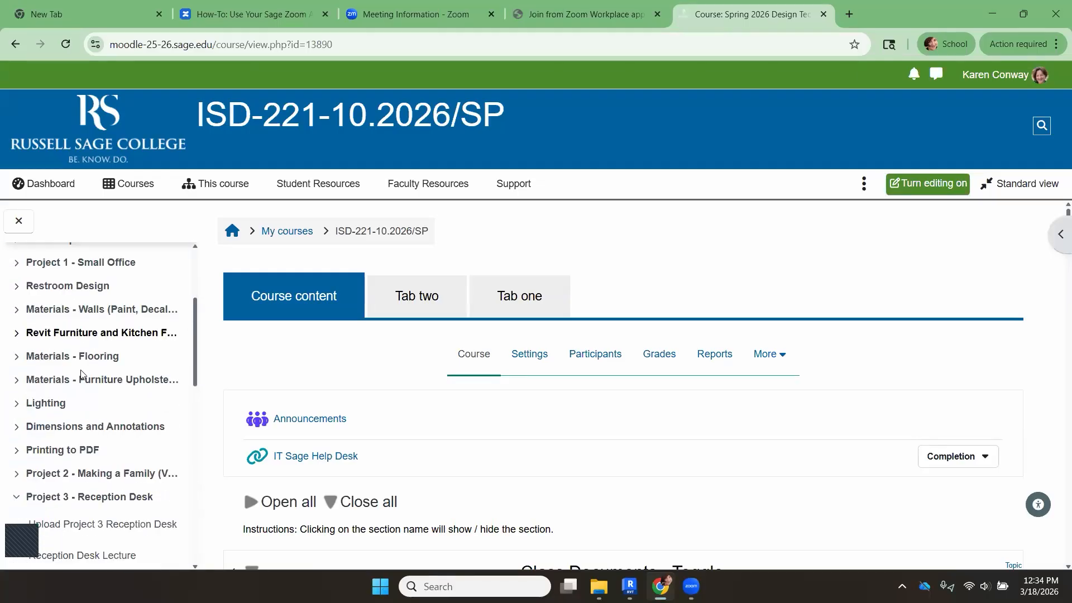
scroll(96, 402, "down", 3)
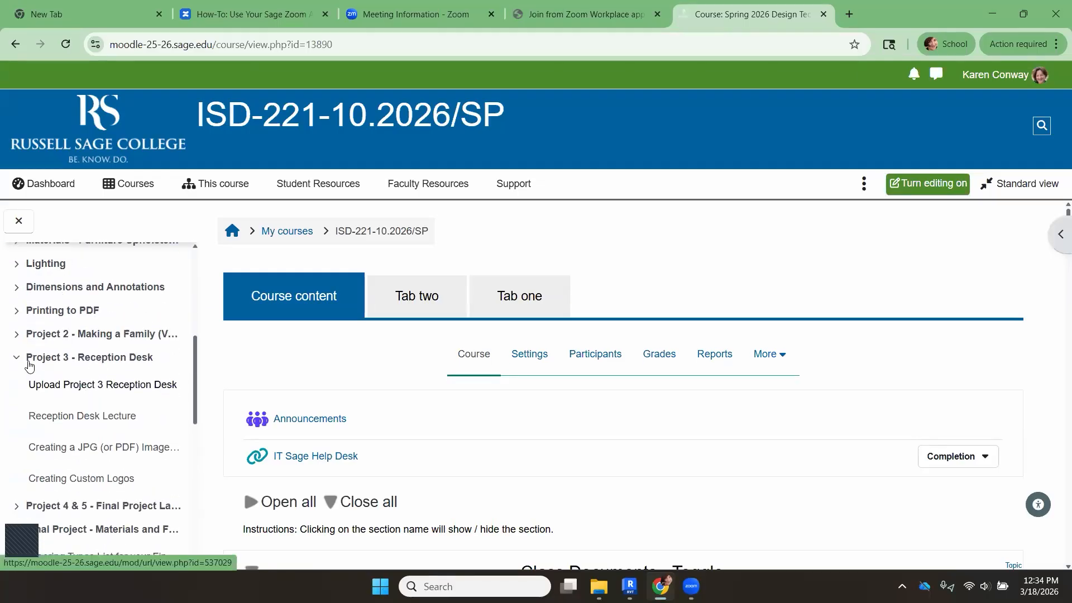
left_click(18, 360)
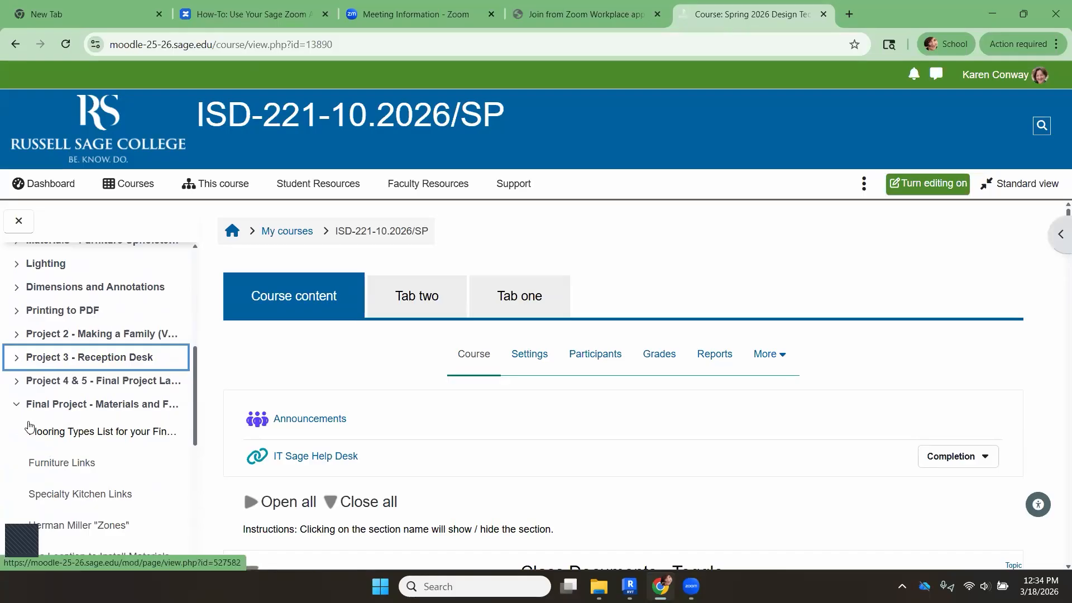
scroll(100, 379, "down", 1)
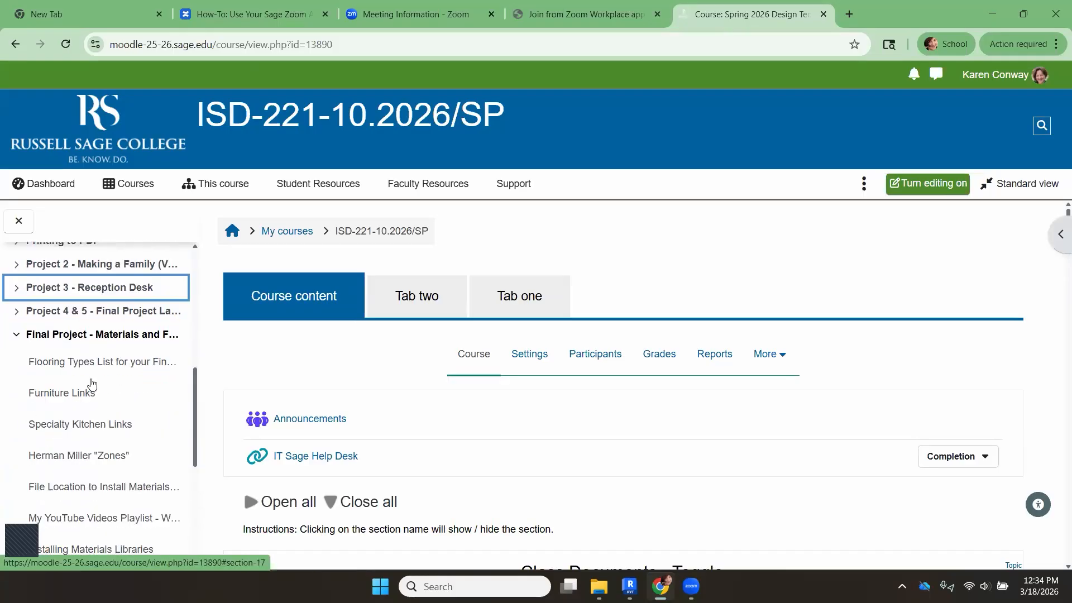
left_click(133, 338)
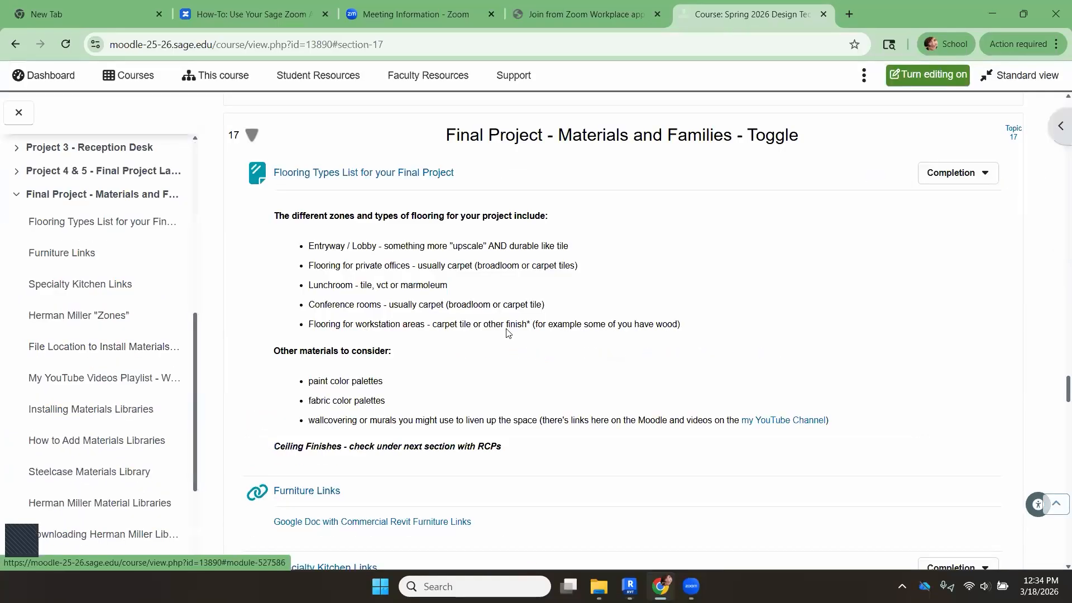
- Open the steelcase.com Revit downloads link under the Steelcase Materials Library entry of the course section
scroll(475, 172, "down", 1)
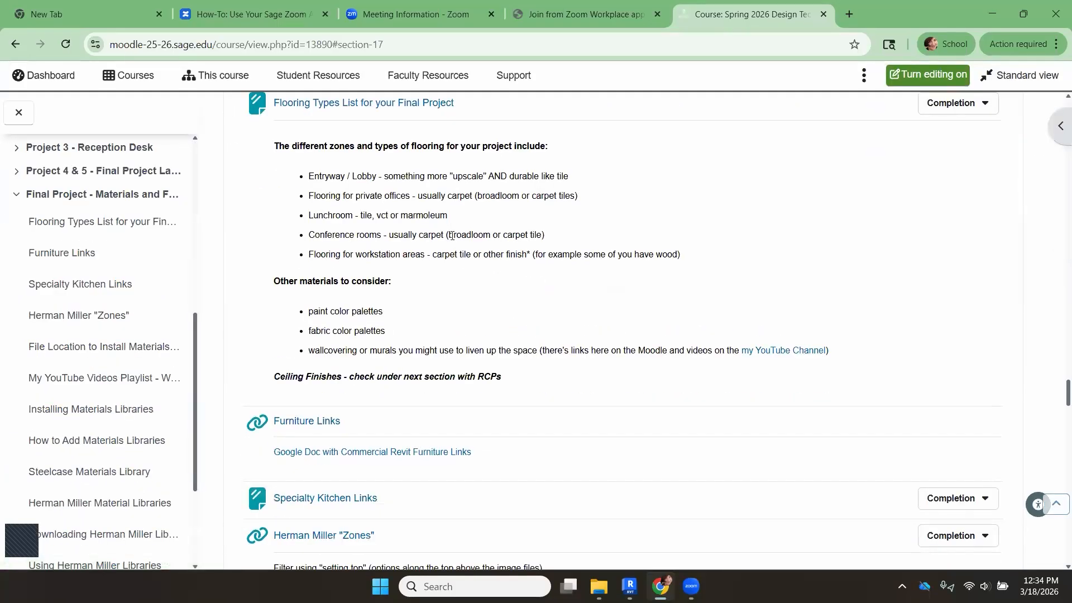
scroll(467, 288, "down", 3)
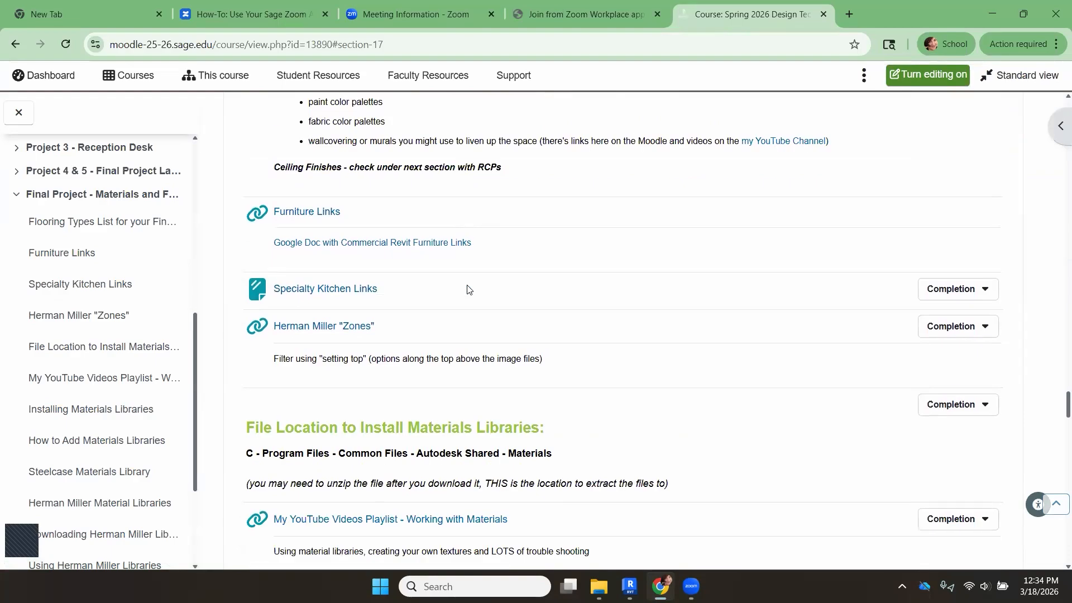
scroll(491, 351, "down", 2)
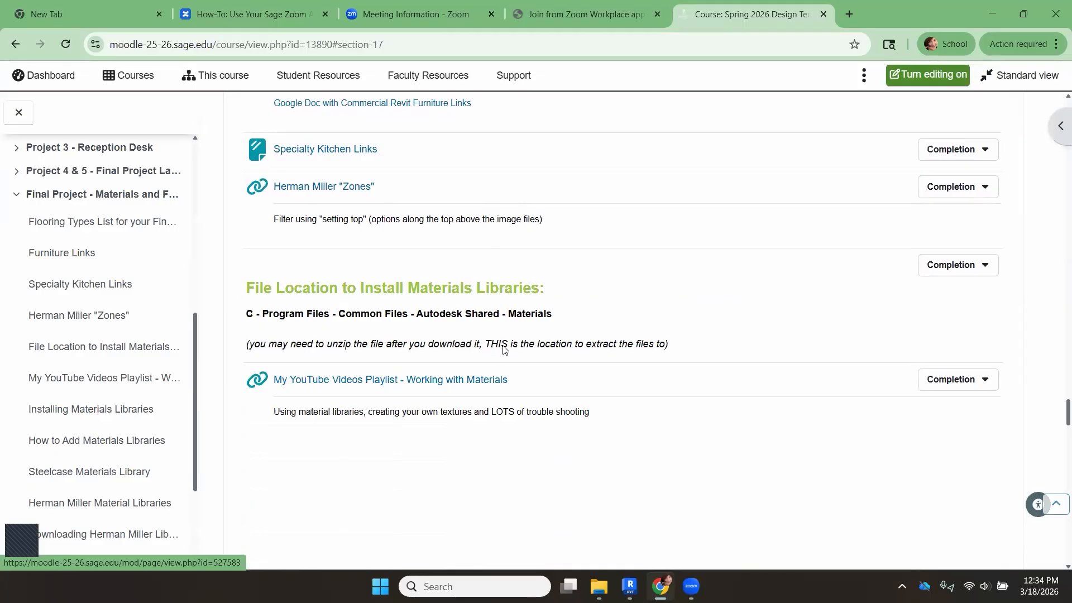
scroll(502, 346, "down", 2)
scroll(400, 282, "down", 3)
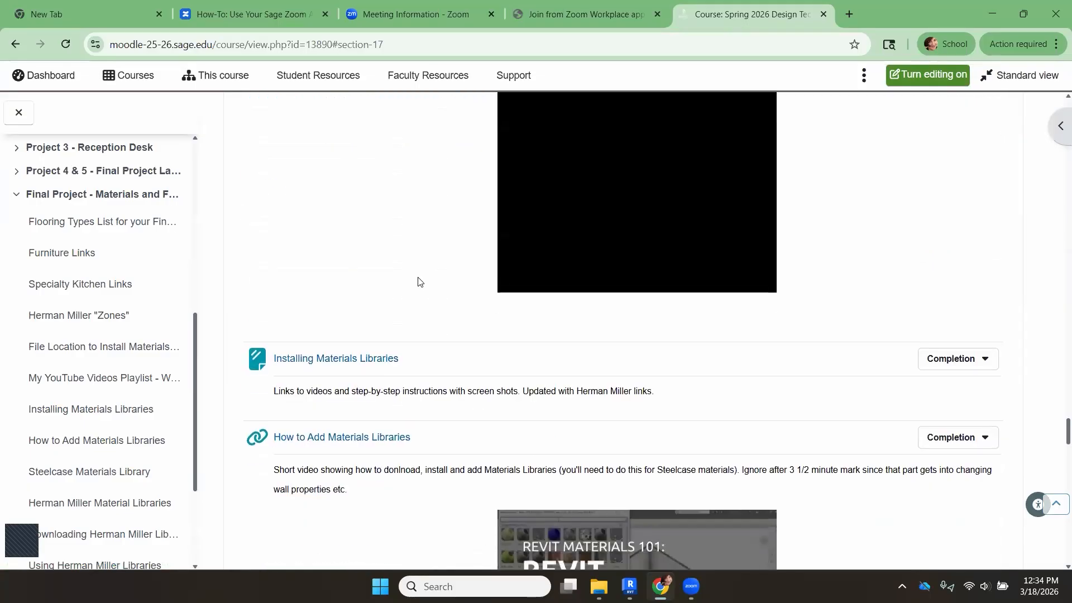
scroll(420, 280, "down", 1)
scroll(422, 282, "down", 2)
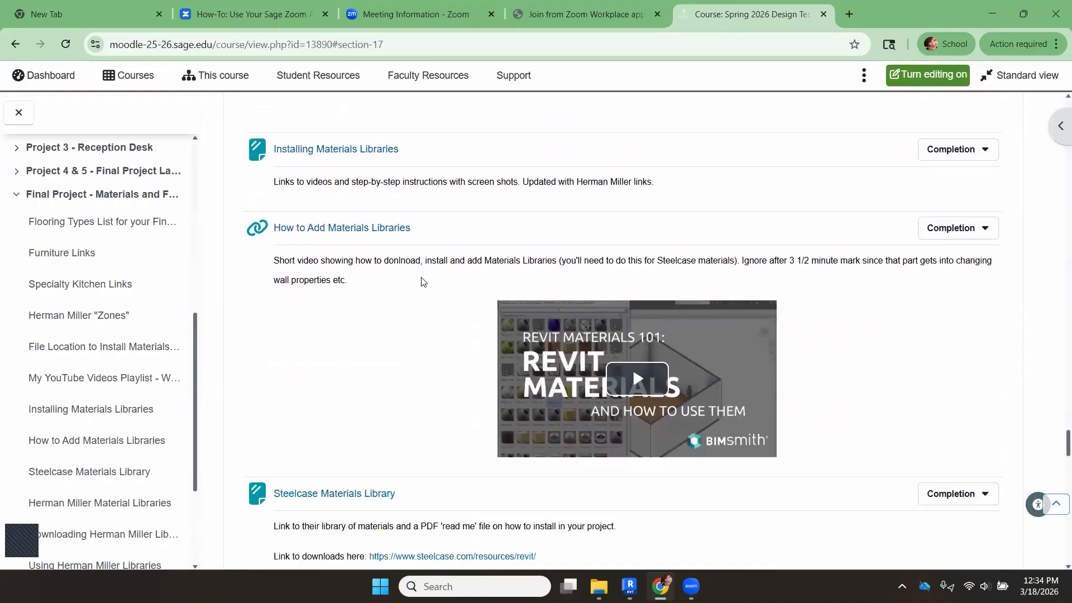
scroll(423, 281, "down", 2)
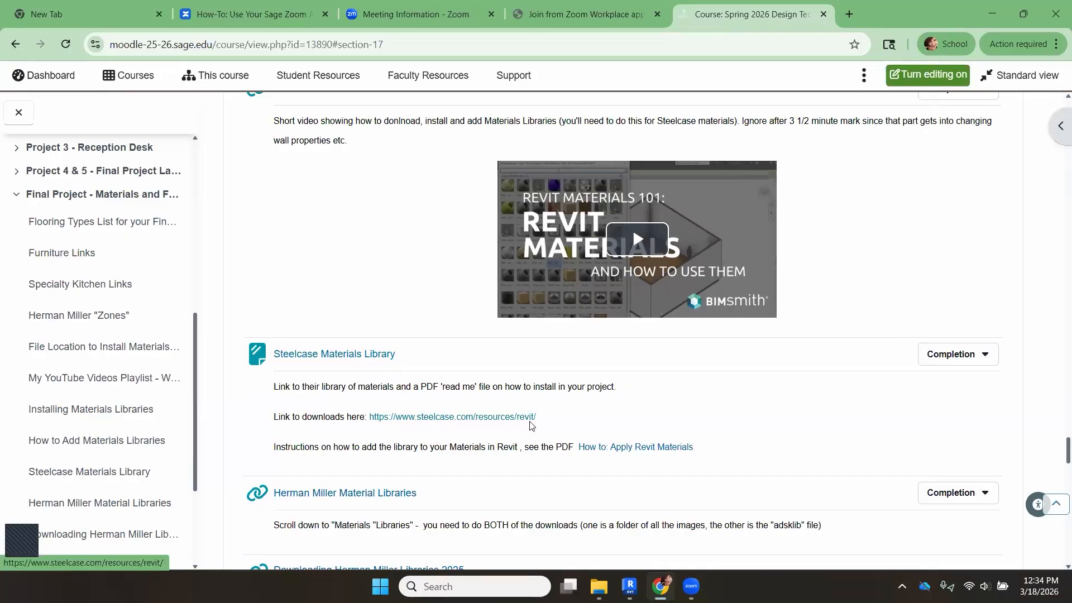
left_click(453, 417)
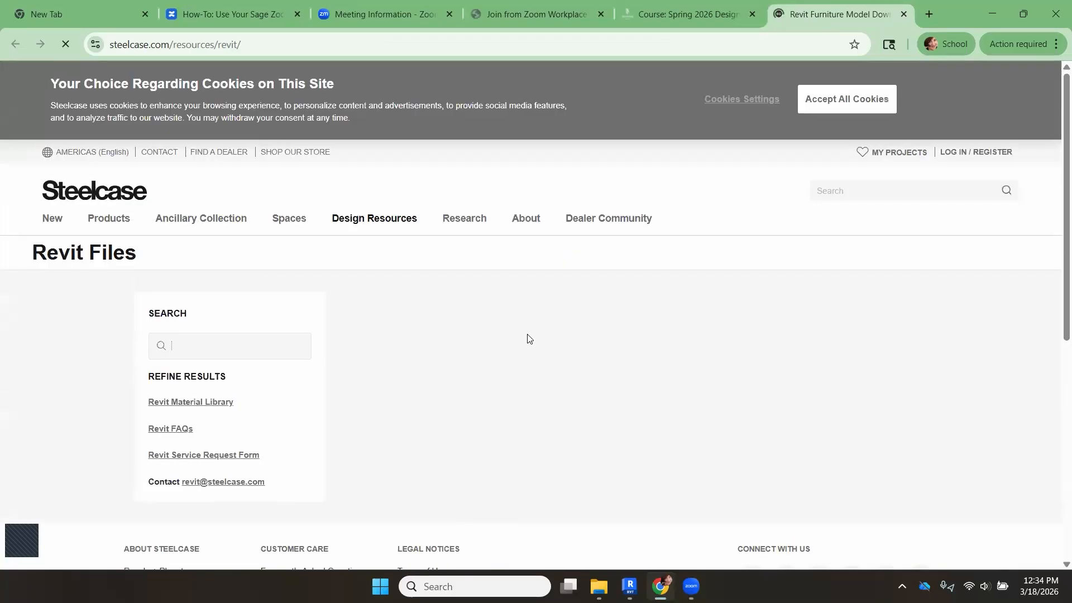
- Download the Revit Material Library from the Steelcase Revit Files page
scroll(519, 336, "down", 2)
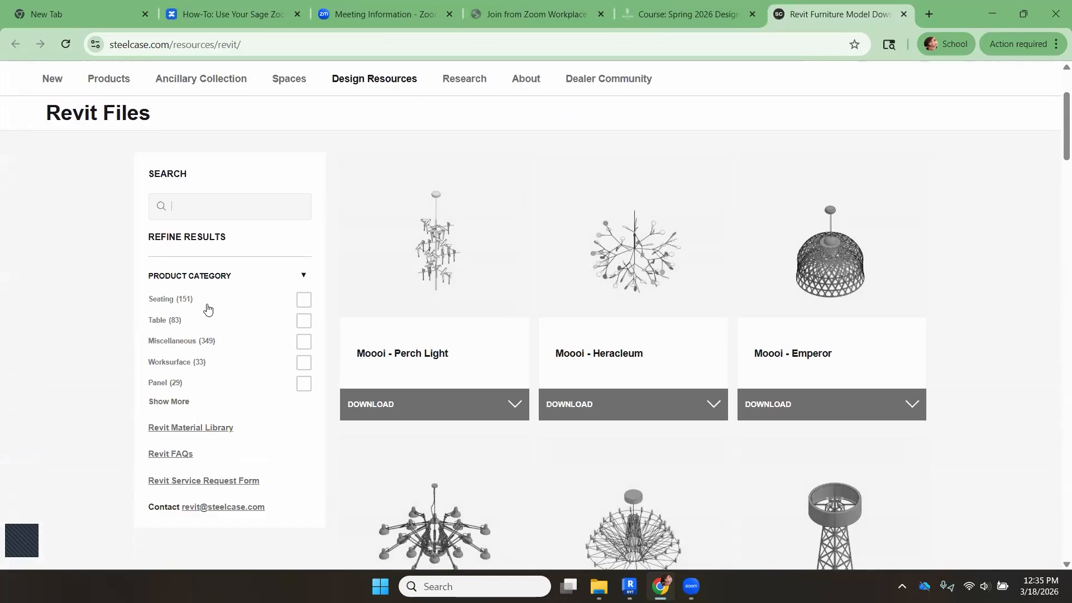
scroll(180, 254, "down", 1)
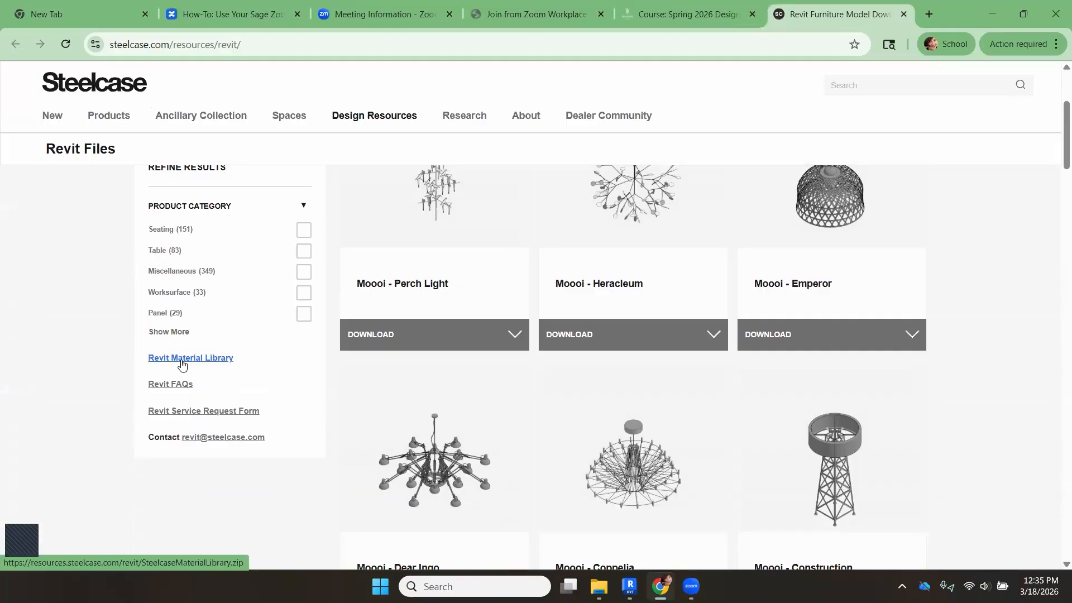
left_click(181, 364)
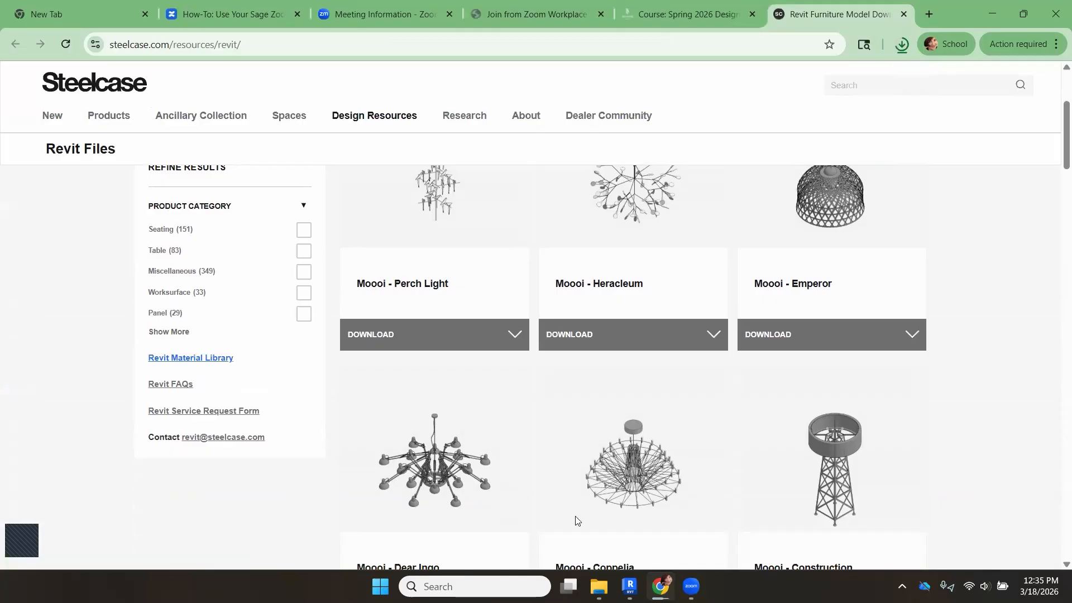
- Switch to File Explorer and open the folder C:\Program Files\Common Files\Autodesk Shared\Materials
left_click(598, 586)
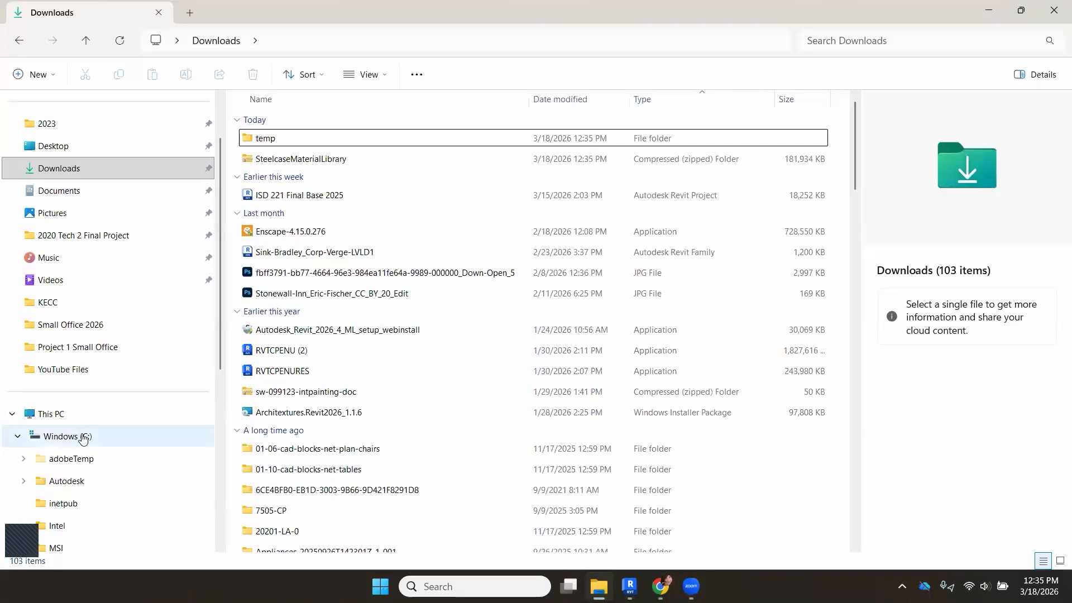
left_click(83, 438)
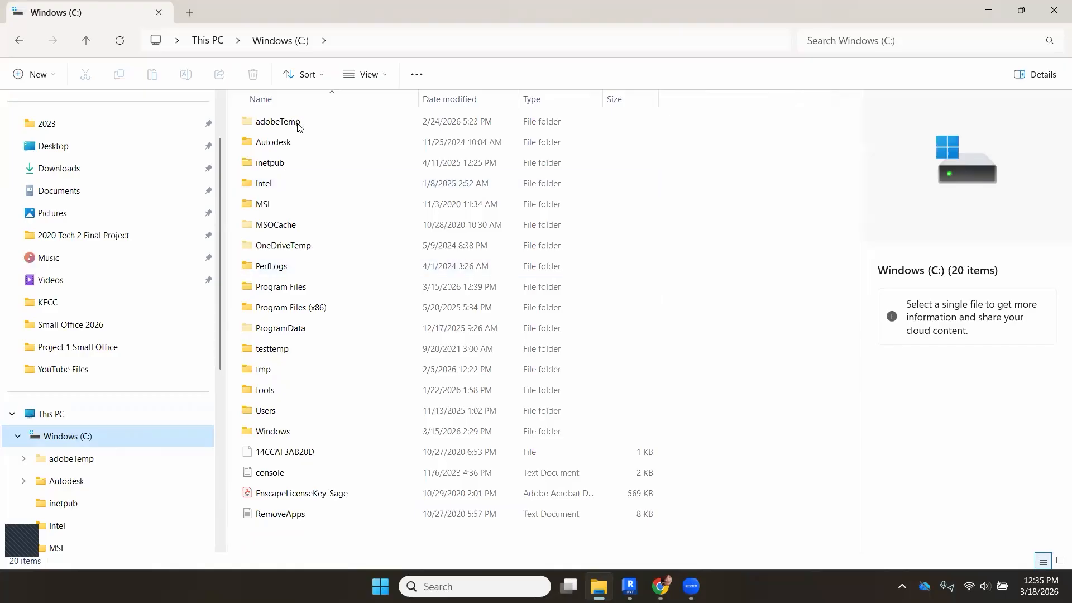
double_click(304, 296)
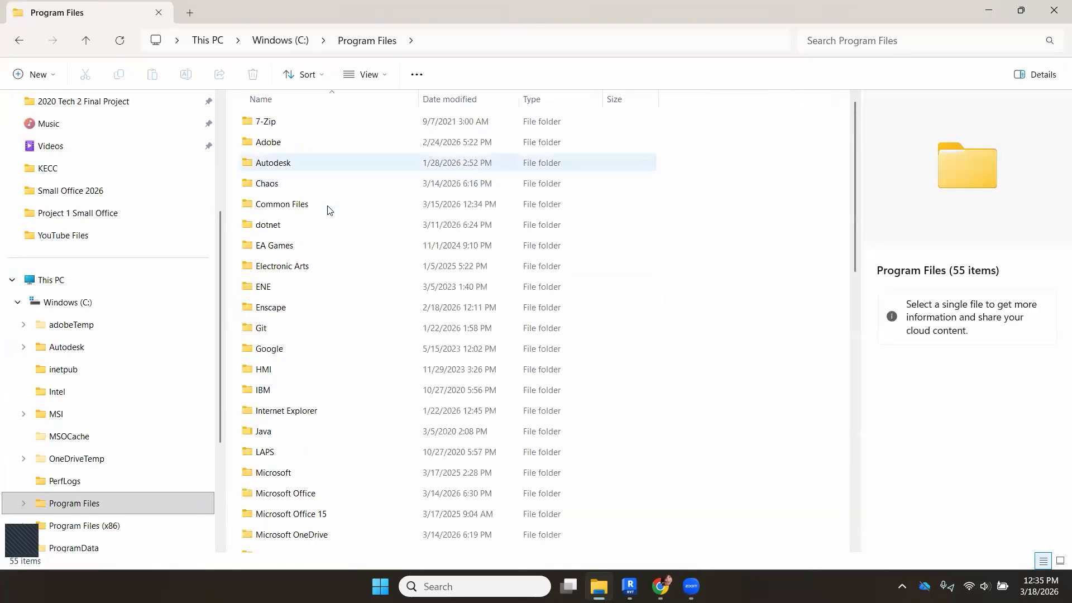
double_click(328, 211)
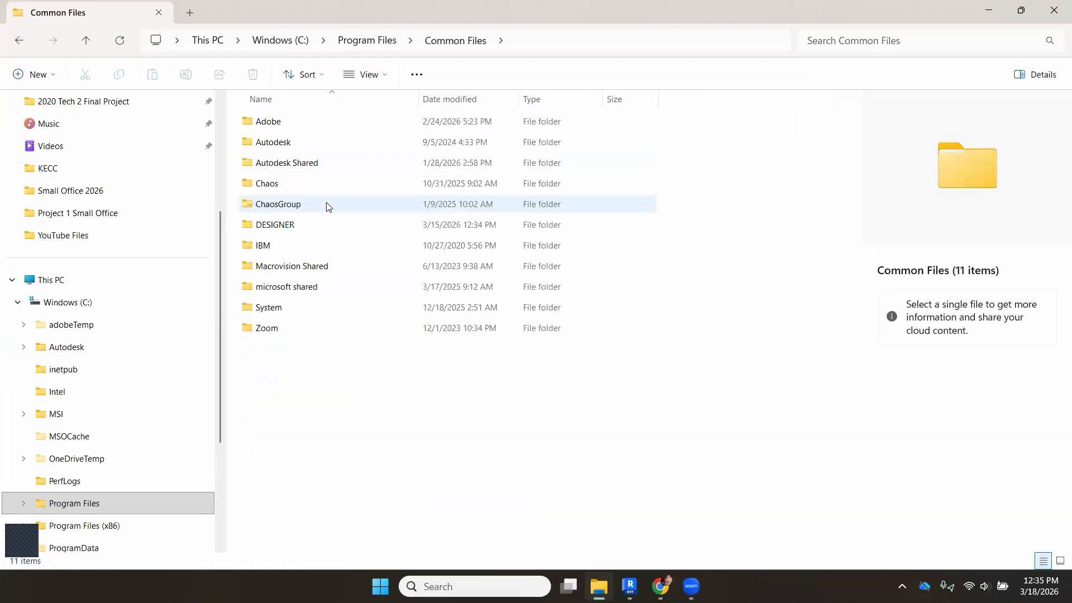
double_click(335, 168)
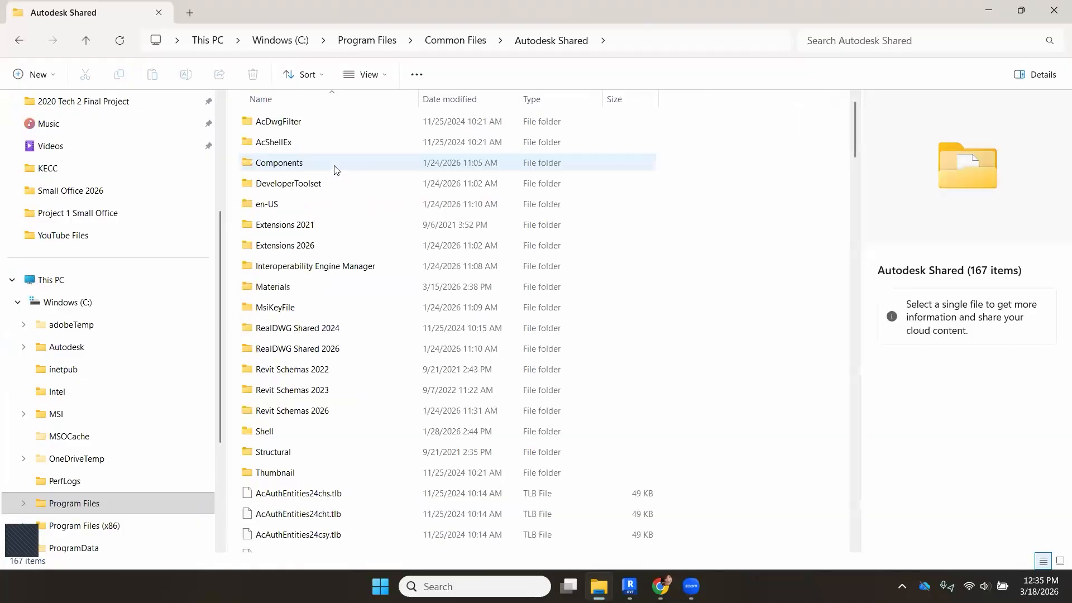
double_click(299, 290)
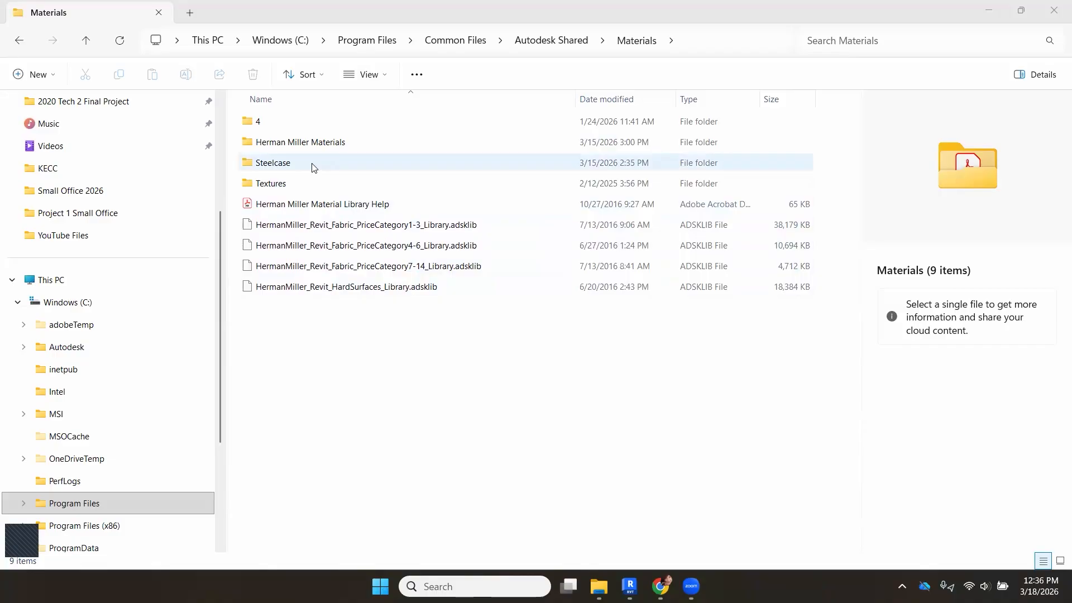
right_click(343, 346)
mouse_move(429, 231)
left_click(314, 424)
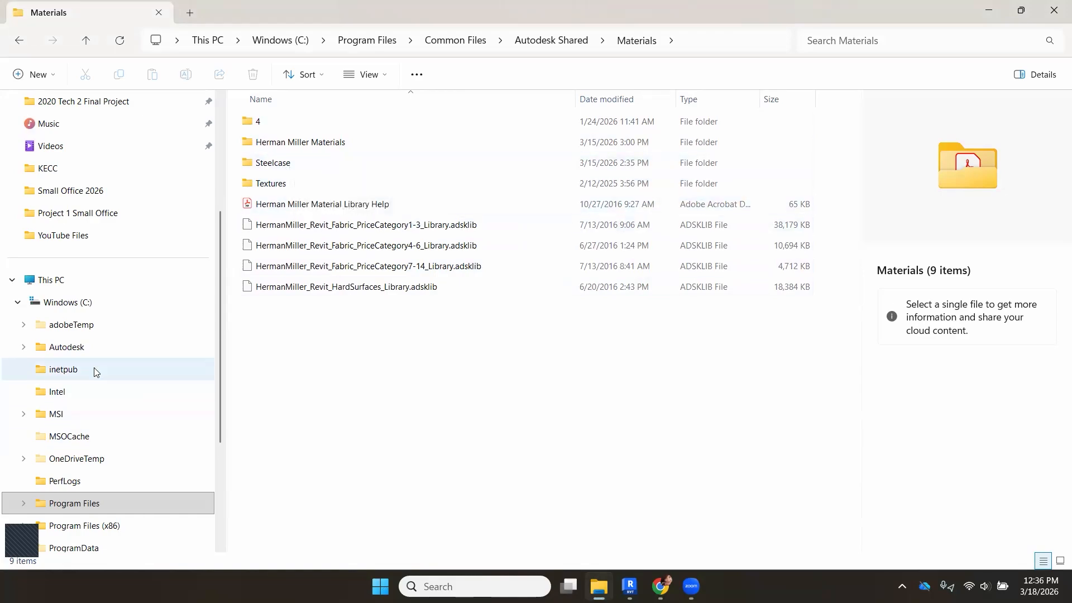
- Try to extract the SteelcaseMaterialLibrary archive from Downloads, choosing the Steelcase folder inside Autodesk Shared\Materials as the destination
scroll(110, 362, "up", 3)
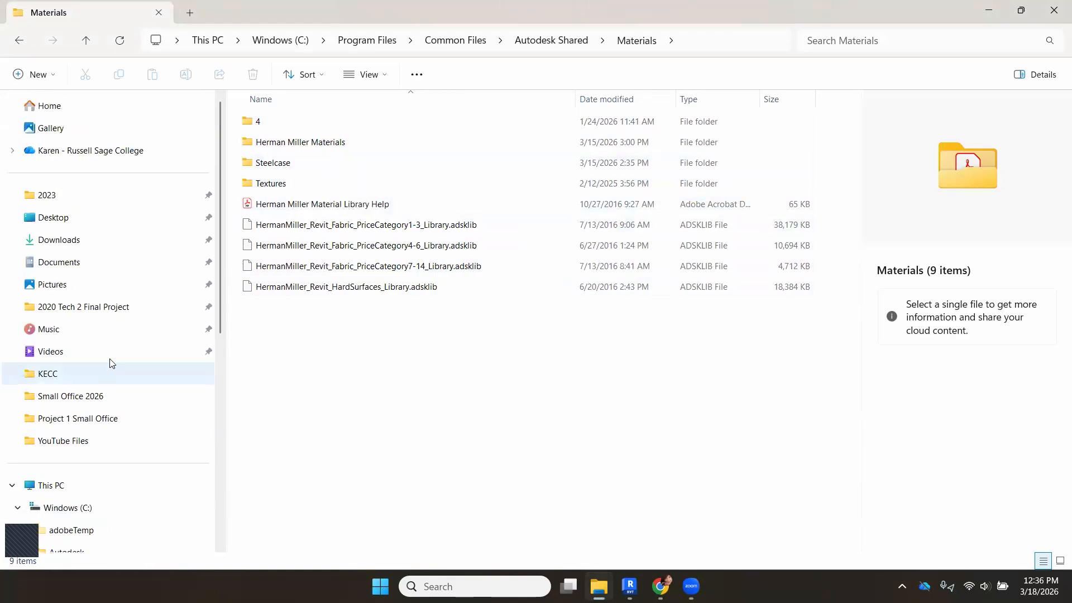
left_click(124, 248)
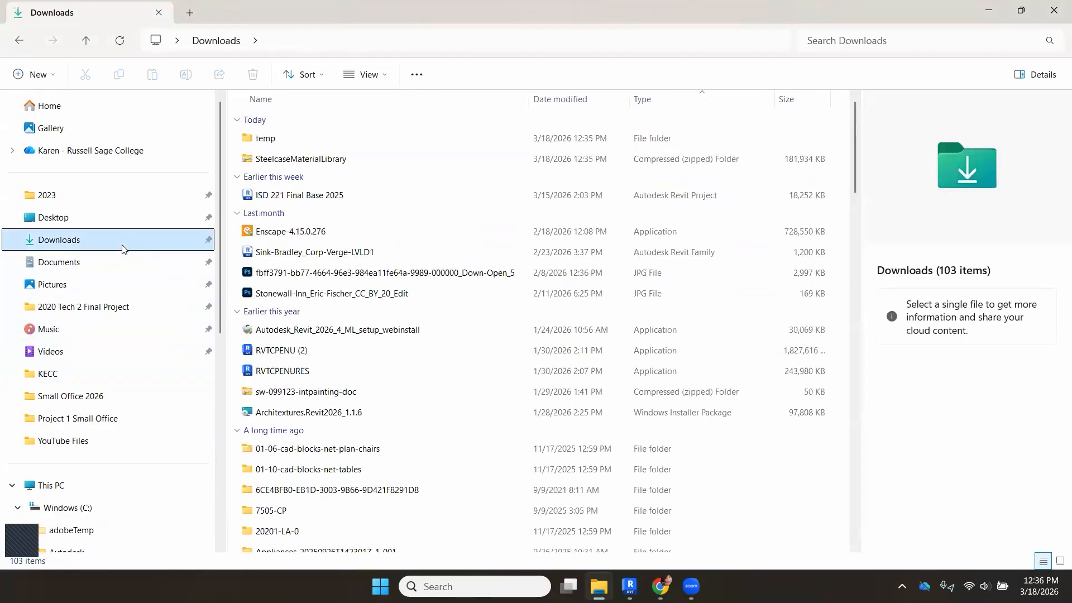
left_click(307, 160)
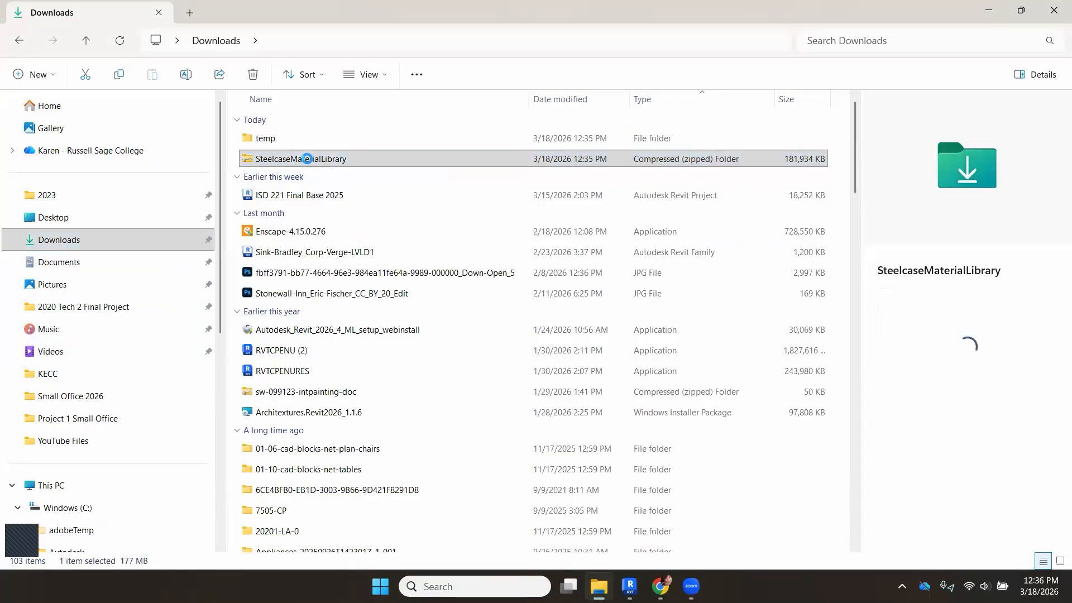
right_click(307, 158)
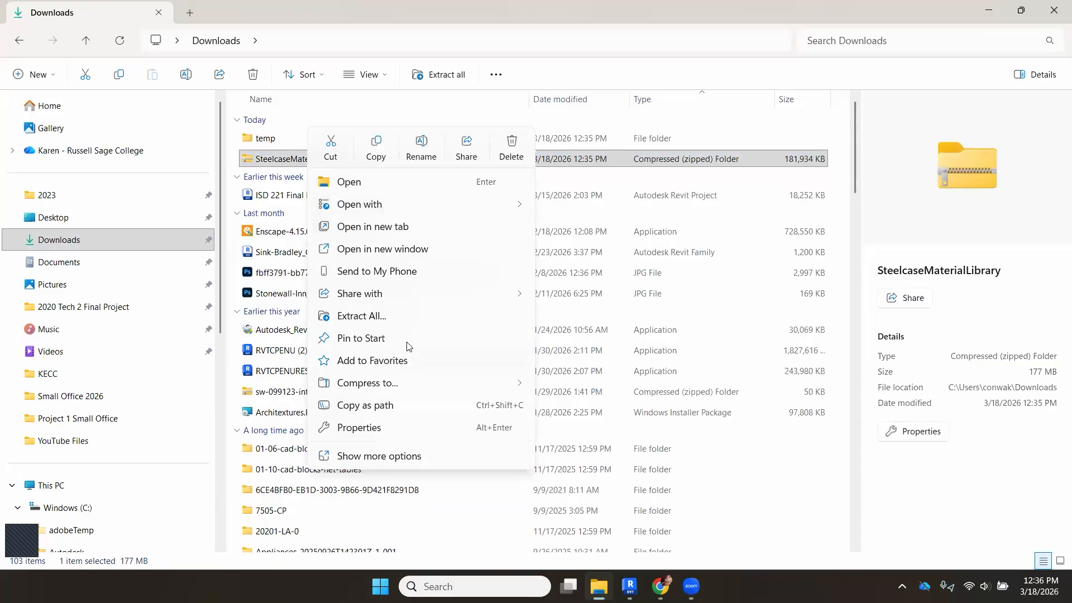
left_click(407, 324)
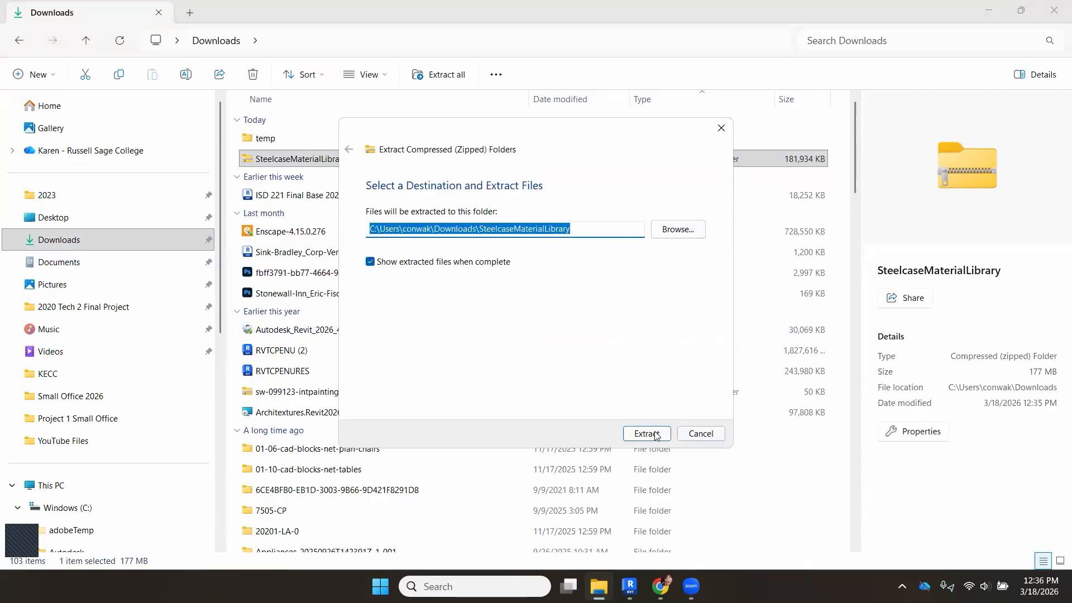
left_click(676, 239)
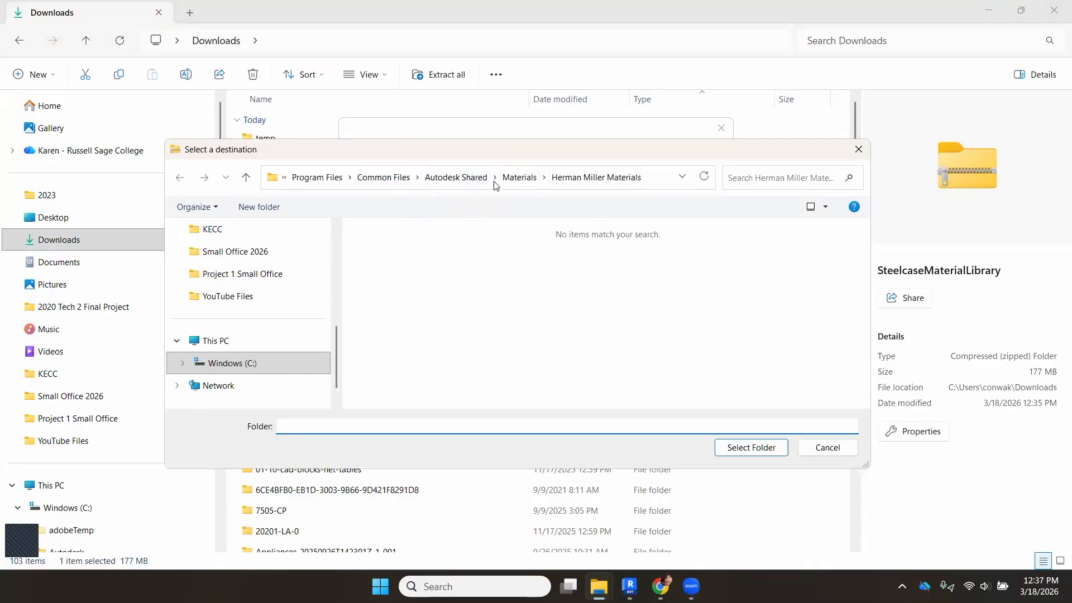
left_click(518, 179)
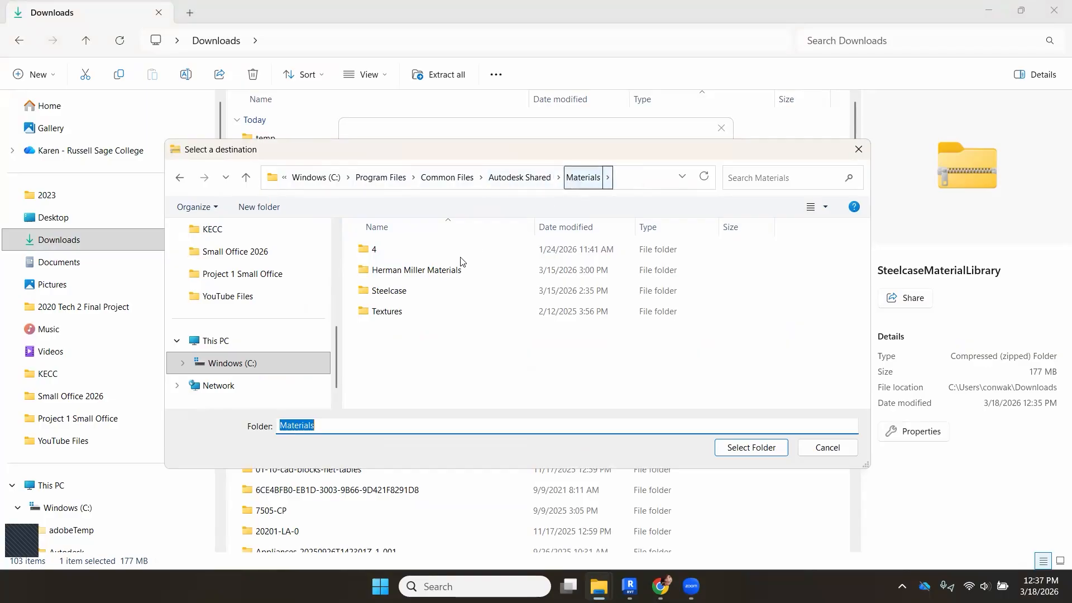
double_click(416, 293)
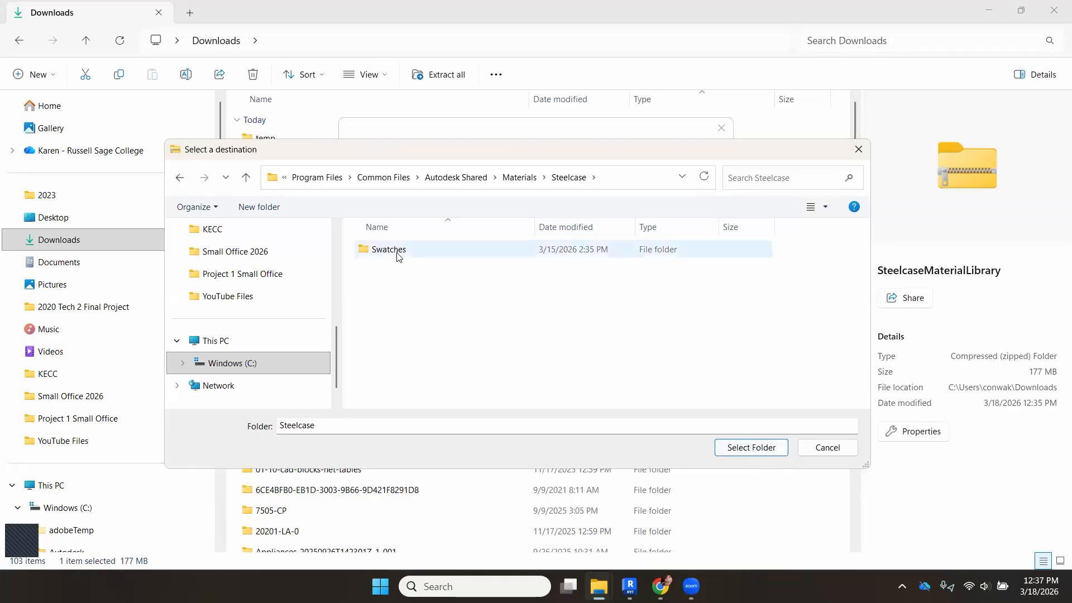
left_click(816, 449)
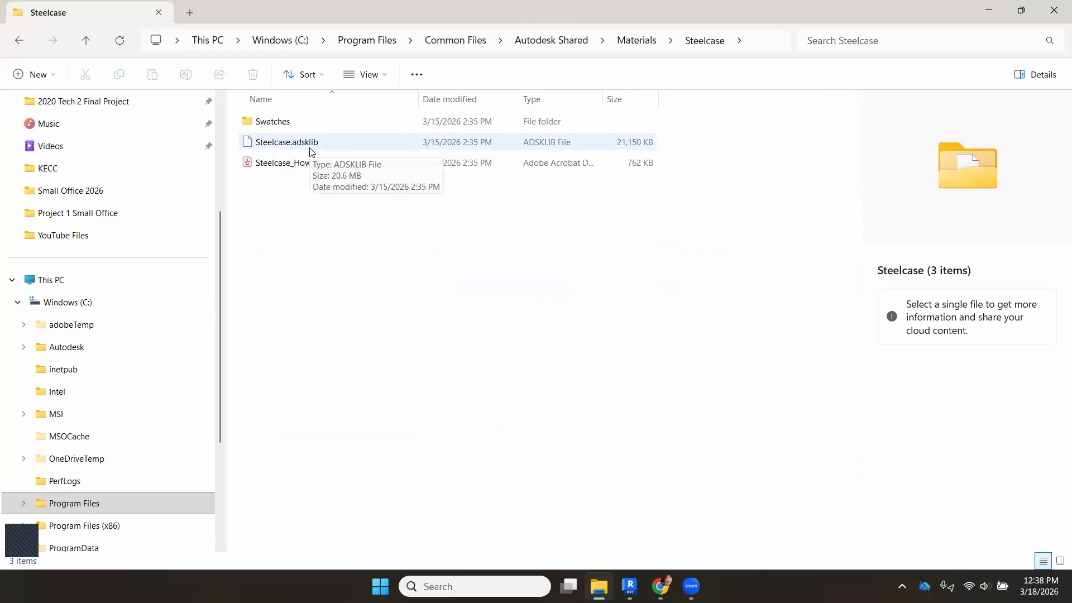
- Open the Swatches folder inside the Steelcase materials folder and look through its swatch images
double_click(280, 127)
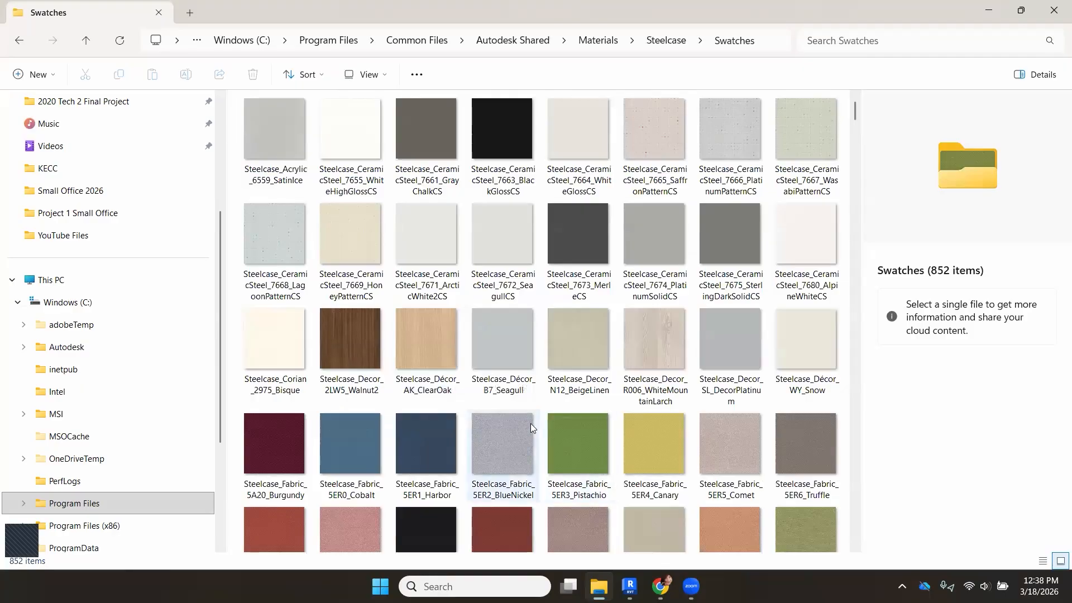
scroll(530, 423, "down", 5)
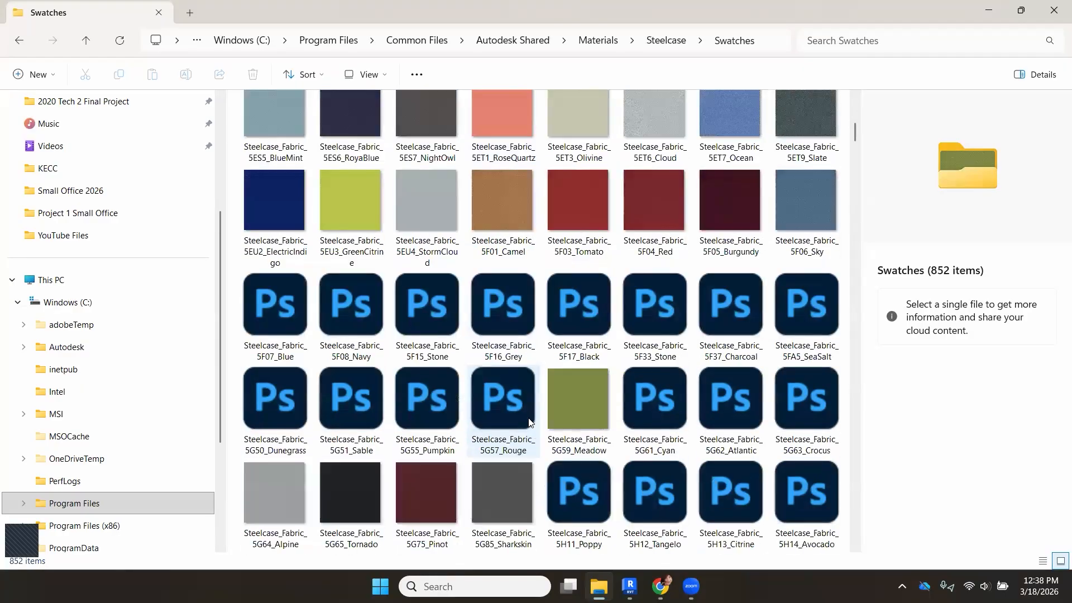
- Examine the fabric, laminate and ceramic steel swatch images in the Steelcase Swatches folder
scroll(530, 422, "down", 5)
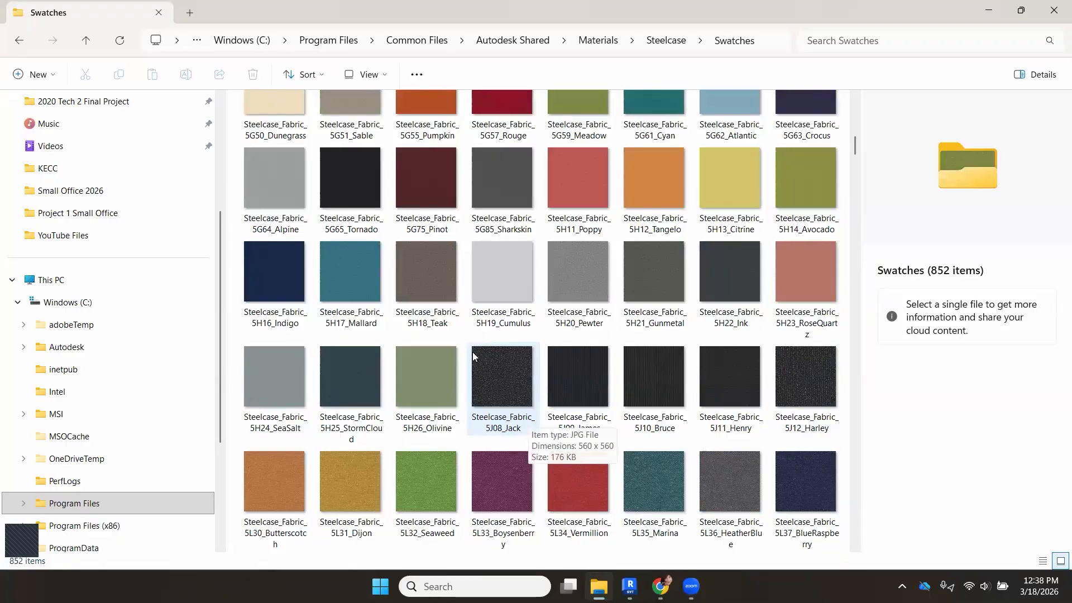
scroll(505, 385, "down", 10)
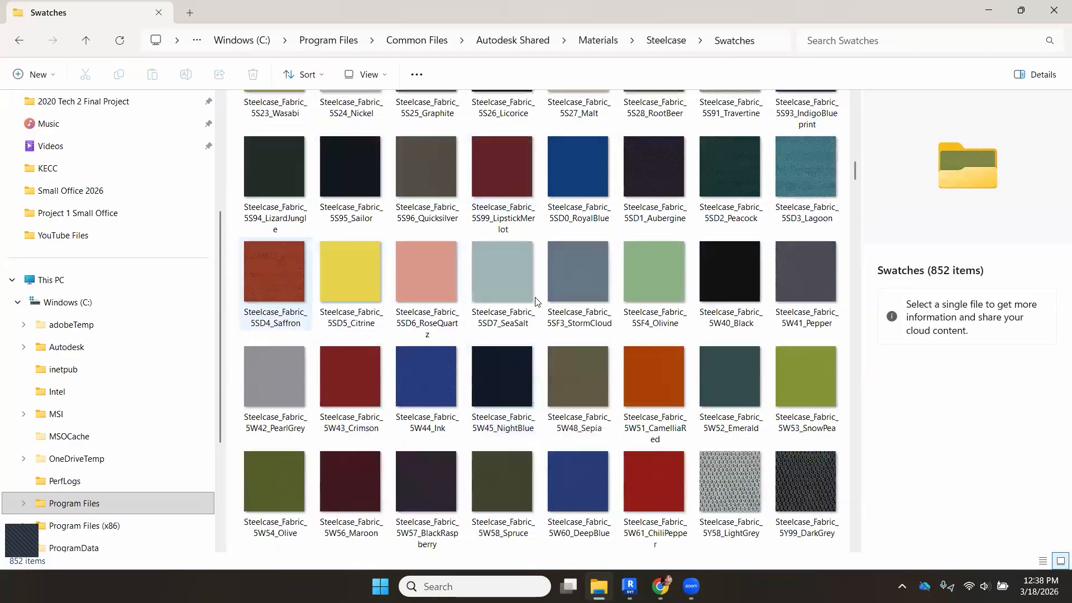
scroll(563, 369, "down", 5)
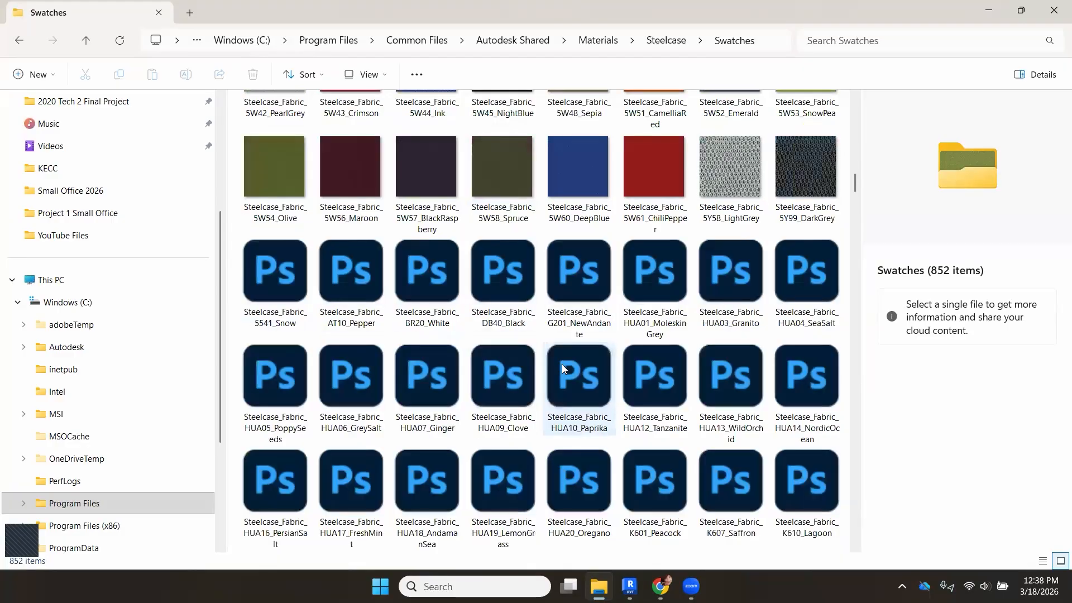
scroll(564, 360, "down", 4)
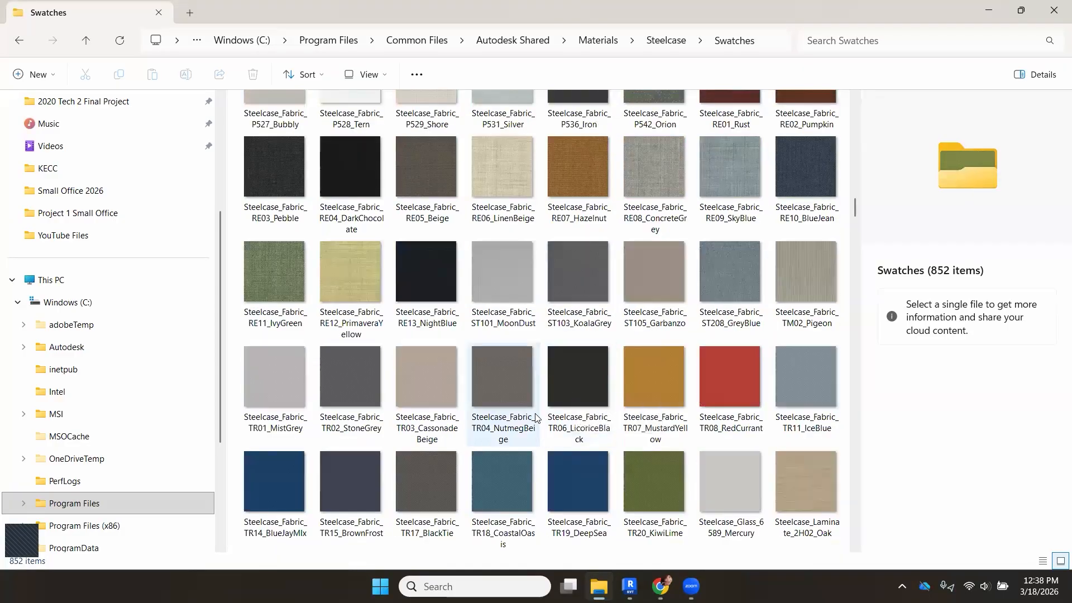
scroll(547, 438, "up", 3)
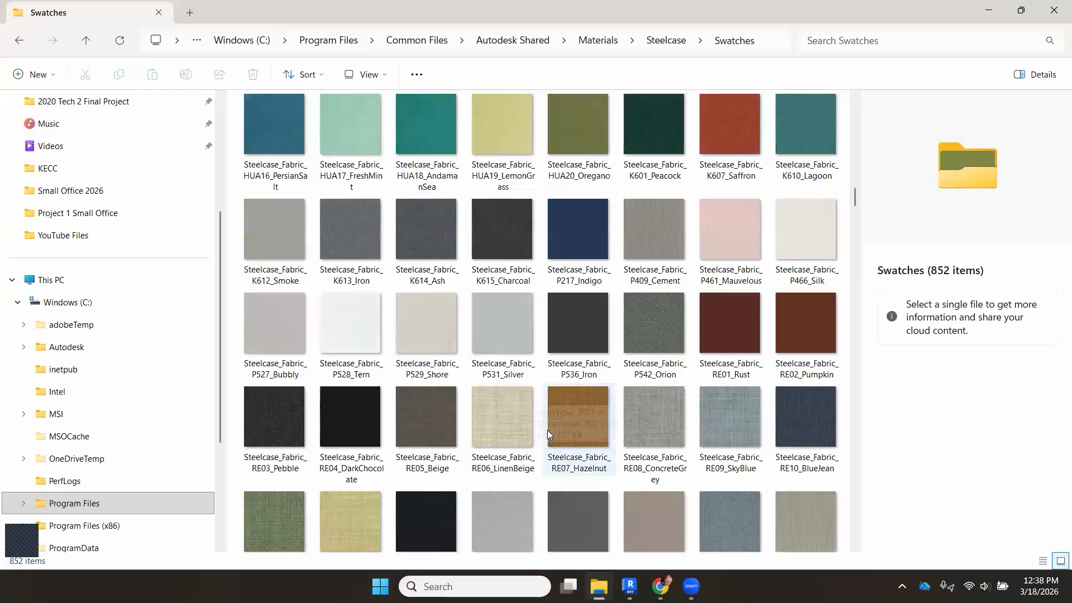
scroll(552, 431, "down", 3)
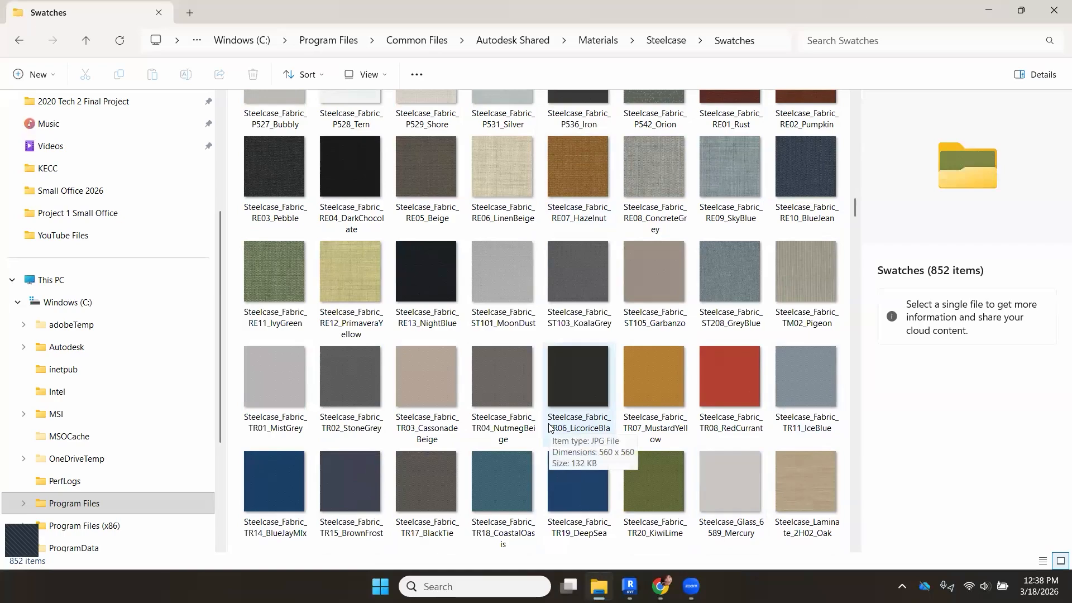
scroll(549, 427, "down", 10)
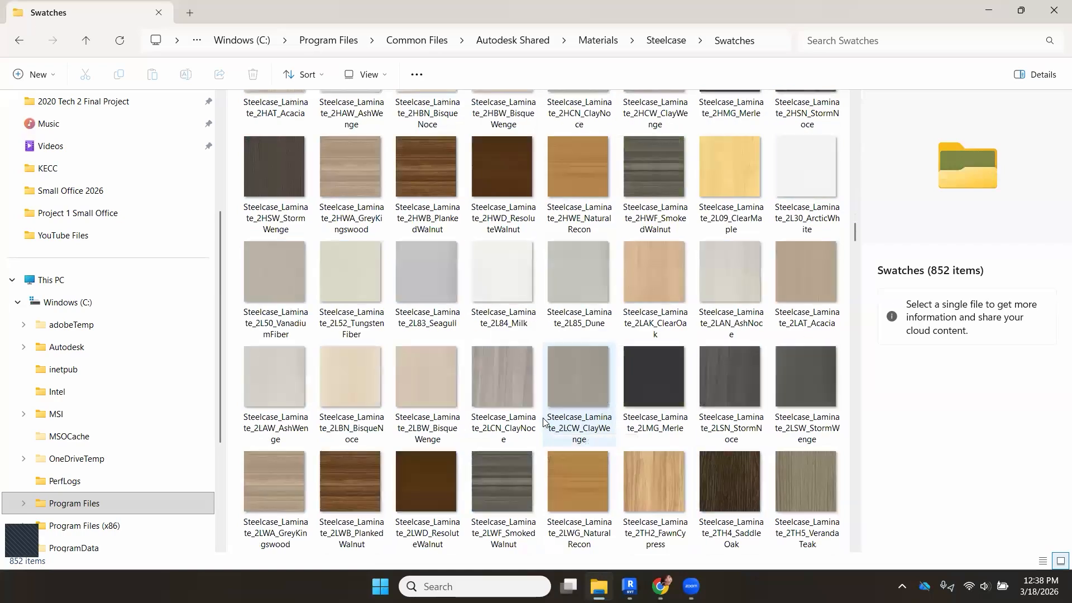
scroll(531, 423, "down", 3)
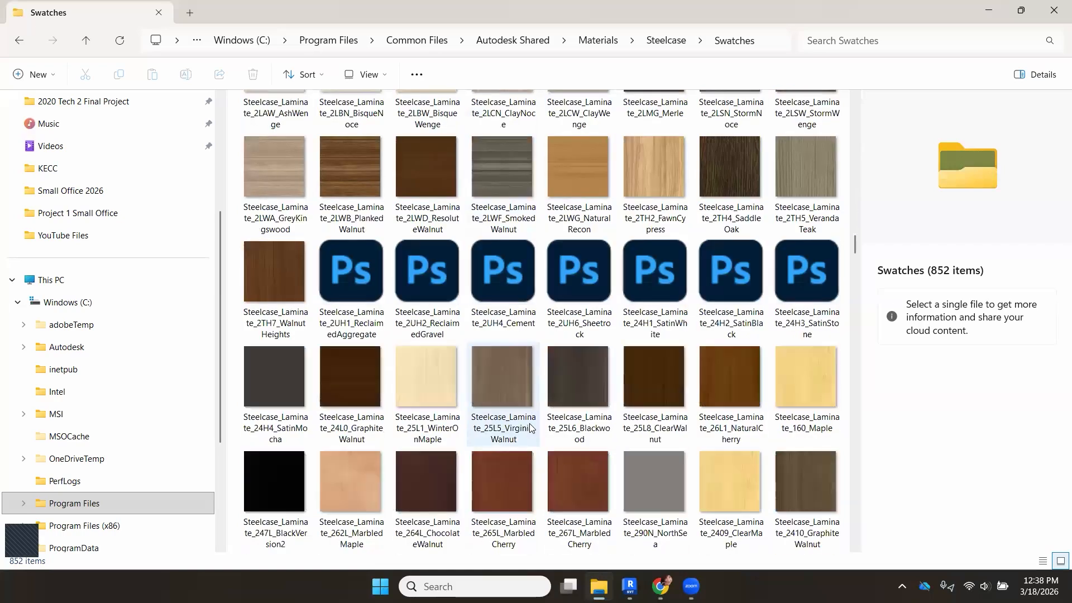
scroll(531, 427, "up", 3)
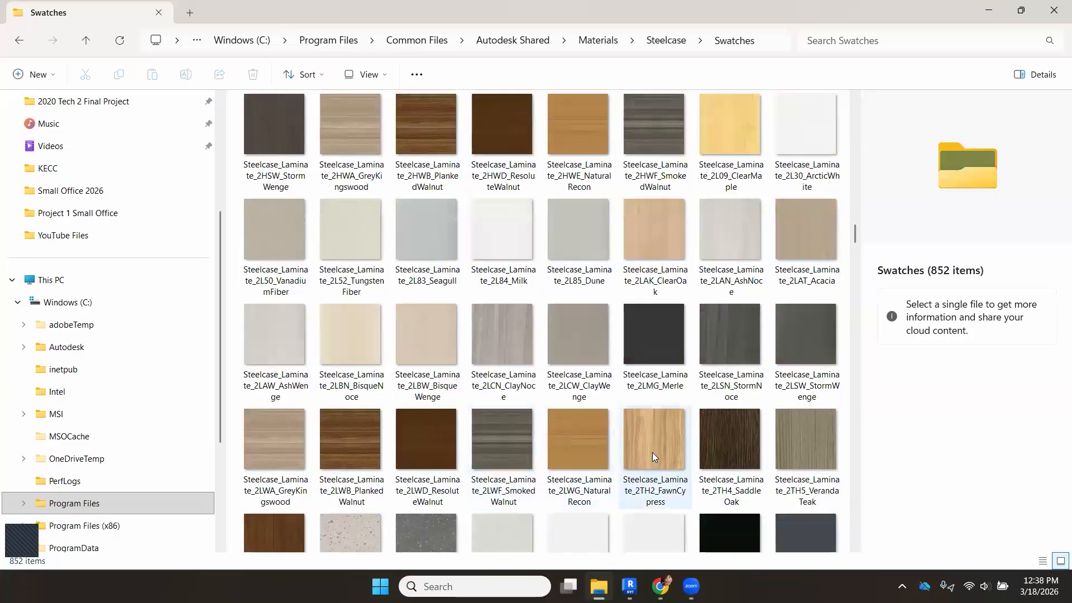
scroll(623, 432, "down", 5)
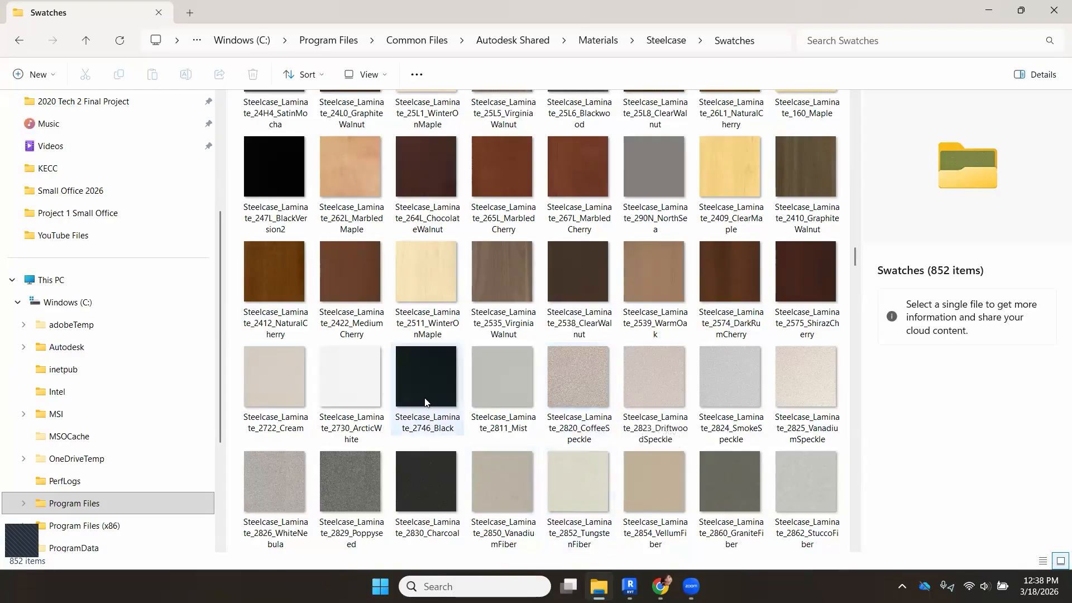
scroll(507, 390, "down", 10)
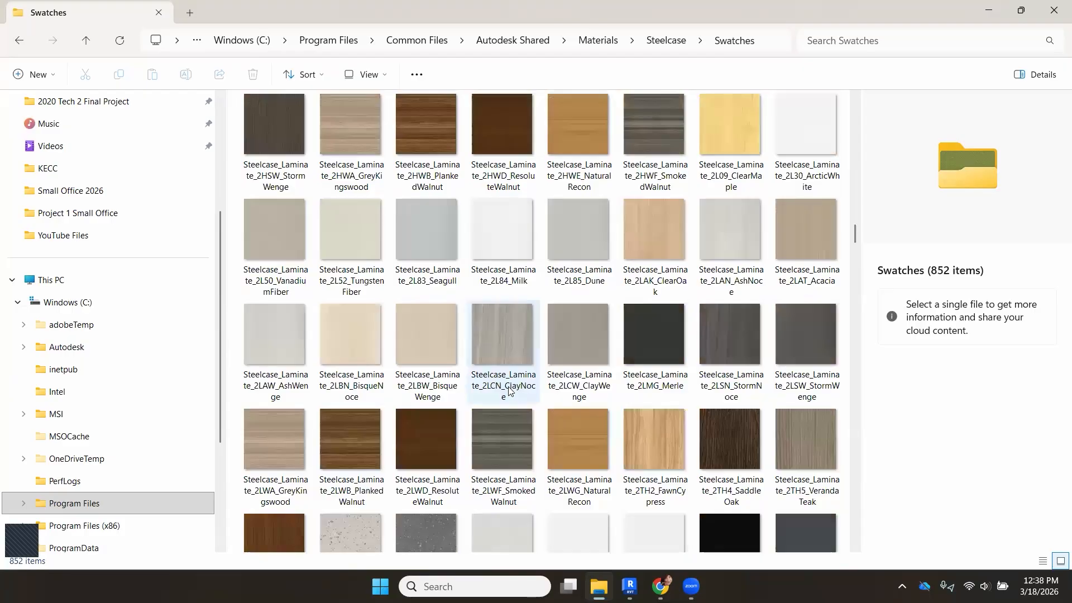
scroll(509, 391, "up", 15)
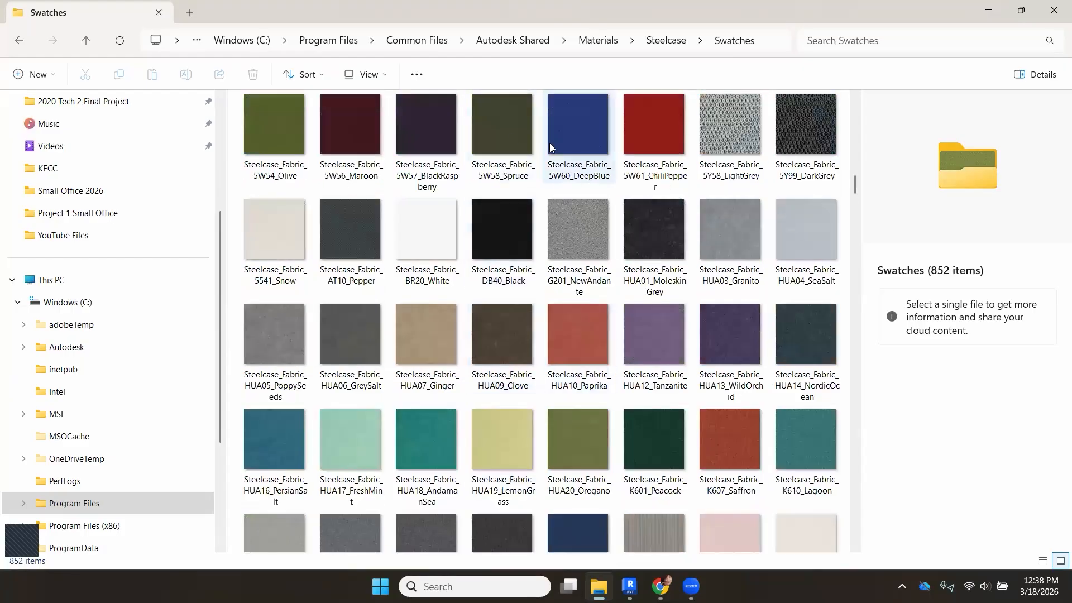
scroll(493, 279, "up", 6)
scroll(493, 276, "up", 5)
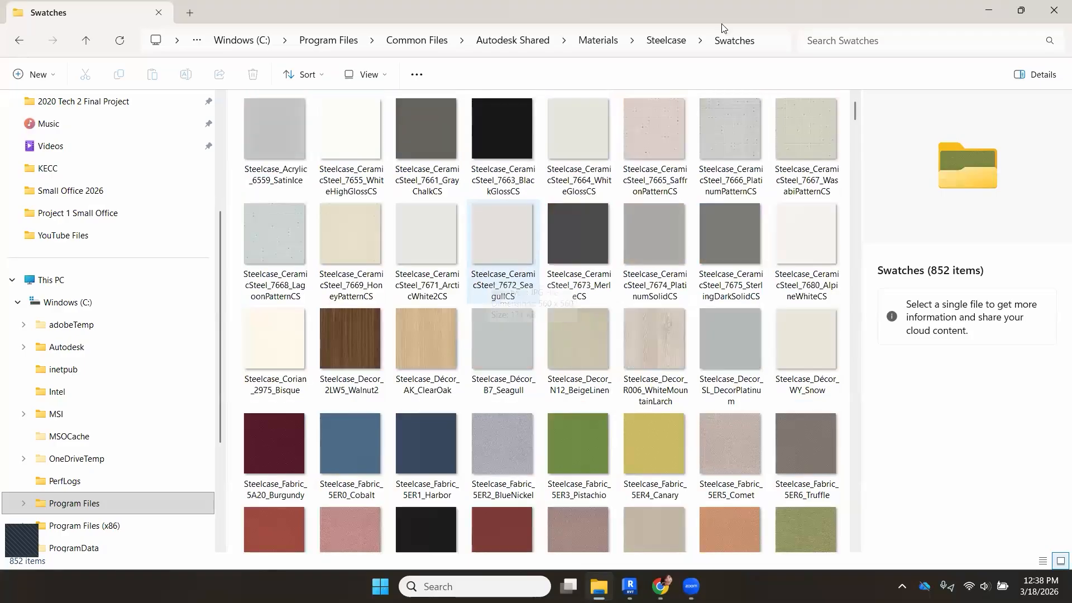
- Go back to the parent Steelcase materials folder, and switch to Chrome with the Steelcase Revit Files page
left_click(669, 40)
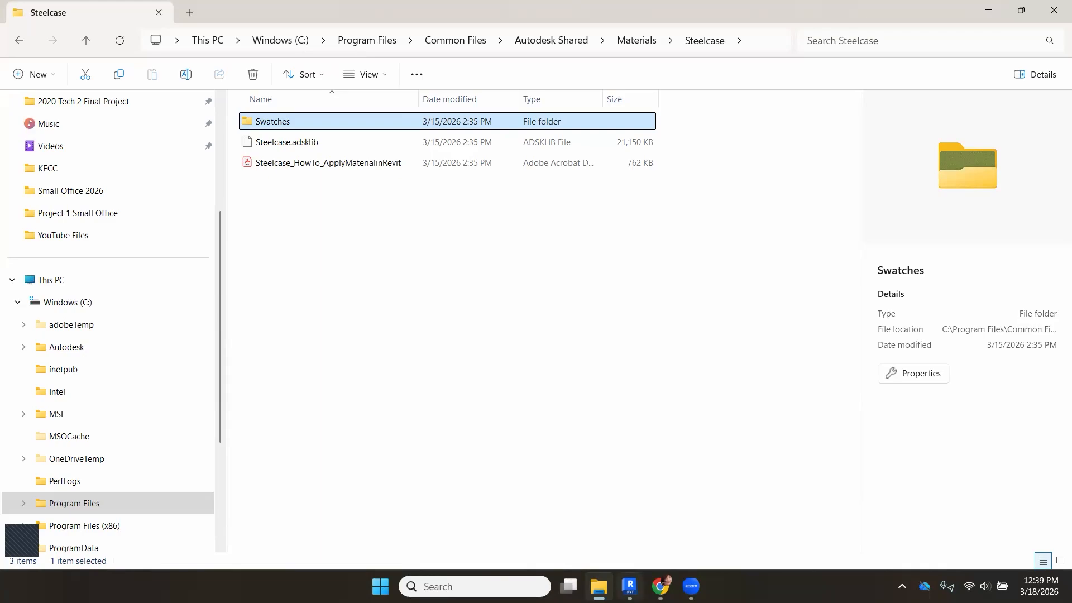
left_click(660, 586)
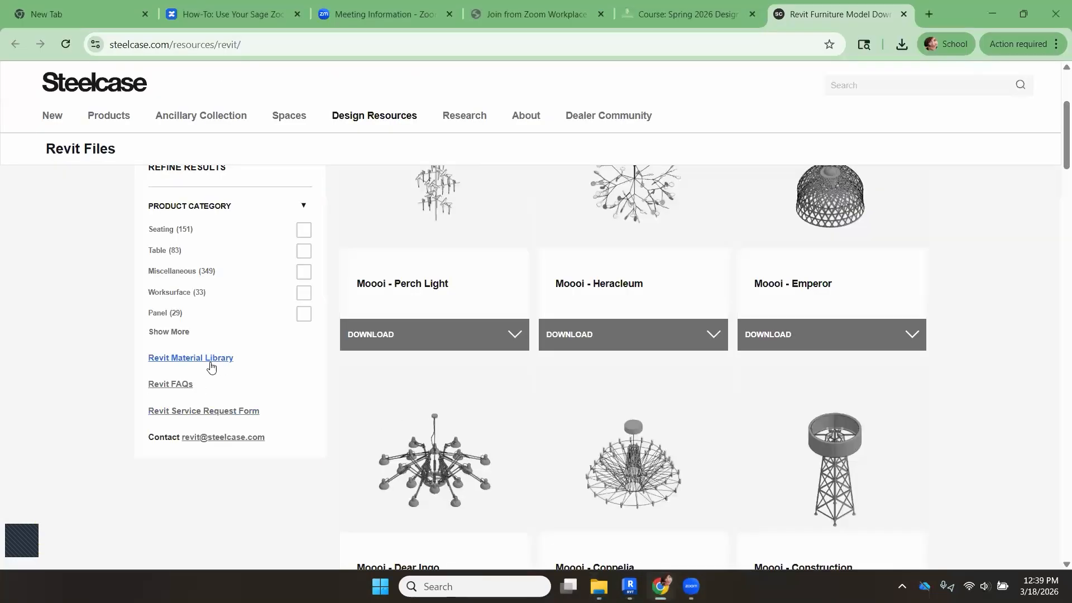